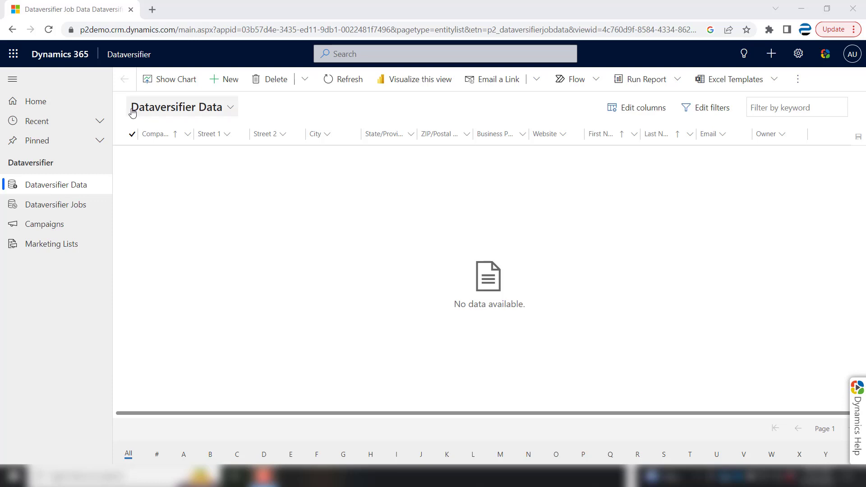
Export the empty Dataversifier Data view to Excel and open the downloaded workbook
click(797, 89)
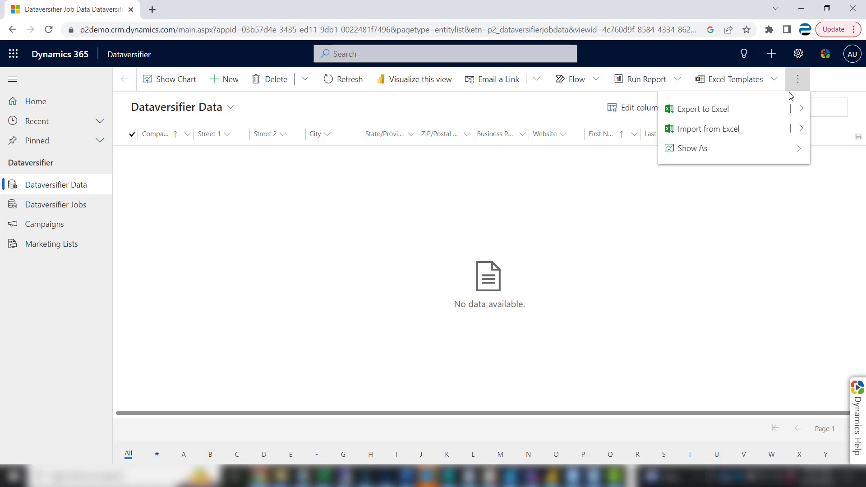
click(724, 111)
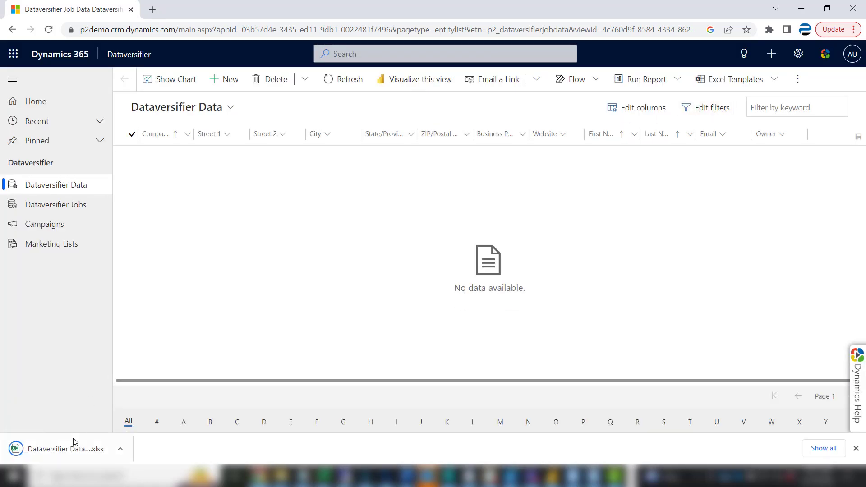
click(74, 461)
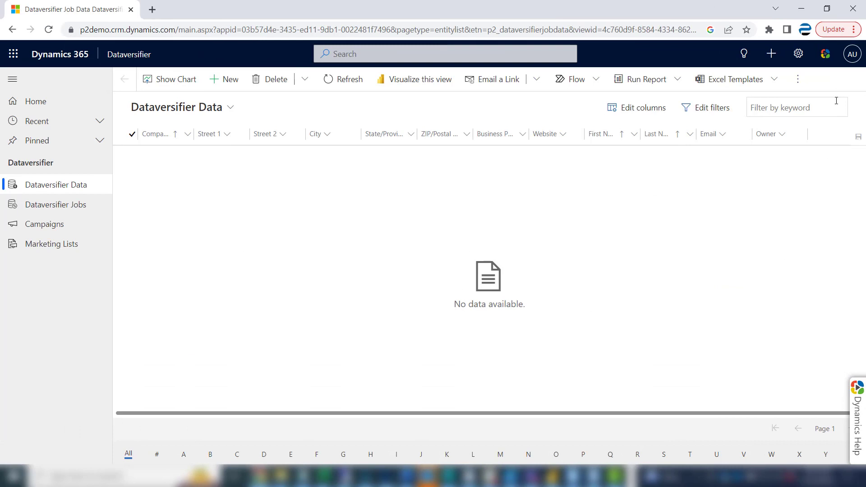
click(798, 79)
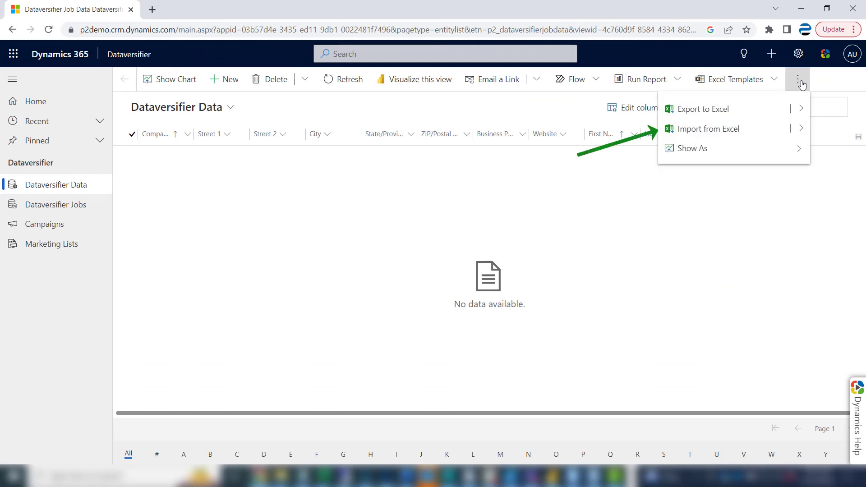
click(719, 131)
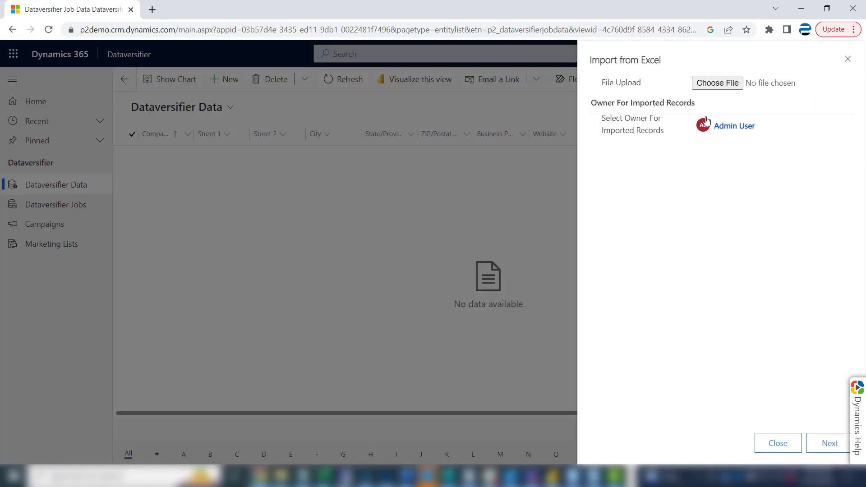
click(712, 83)
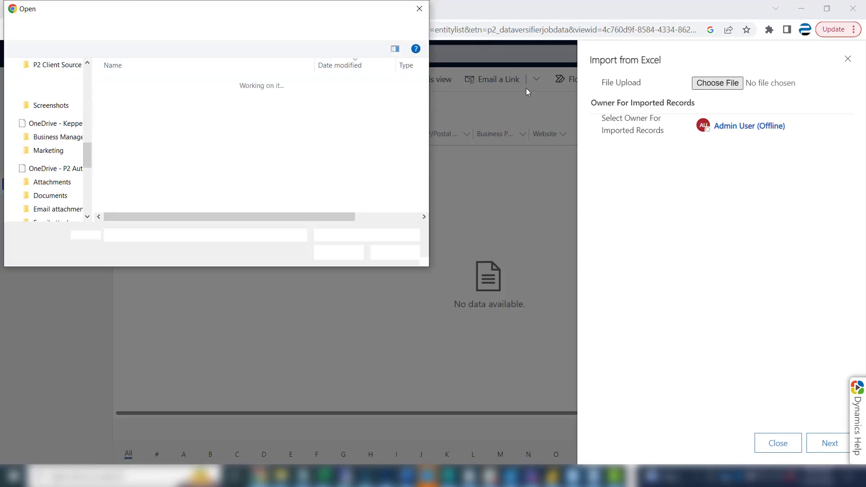
double_click(184, 96)
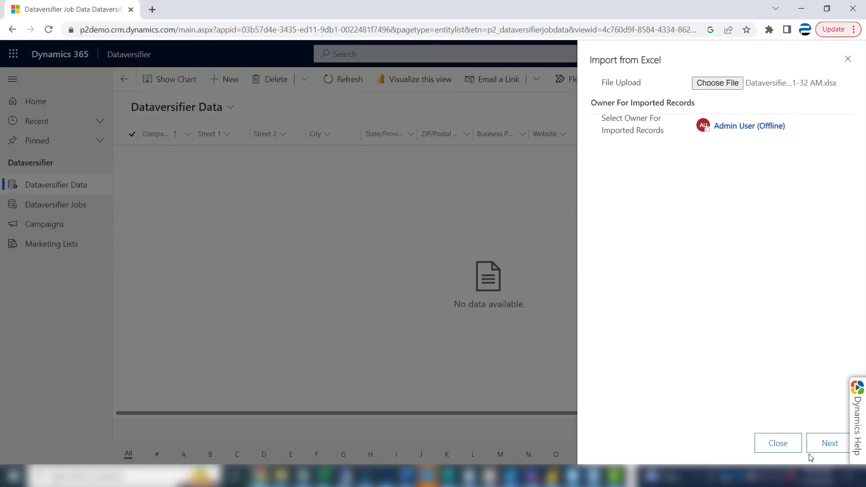
click(822, 446)
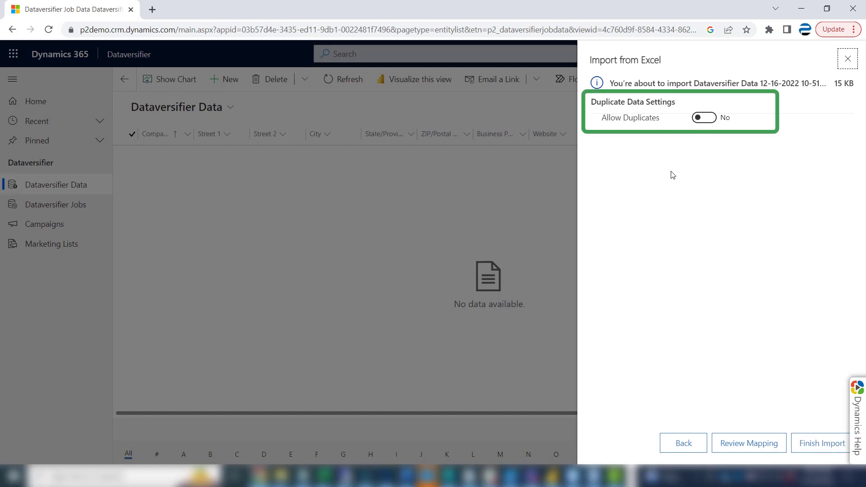
click(705, 118)
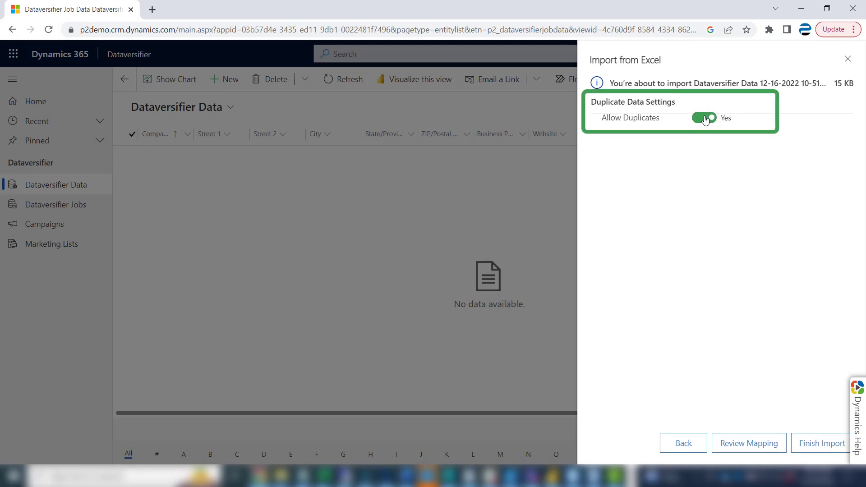
click(826, 447)
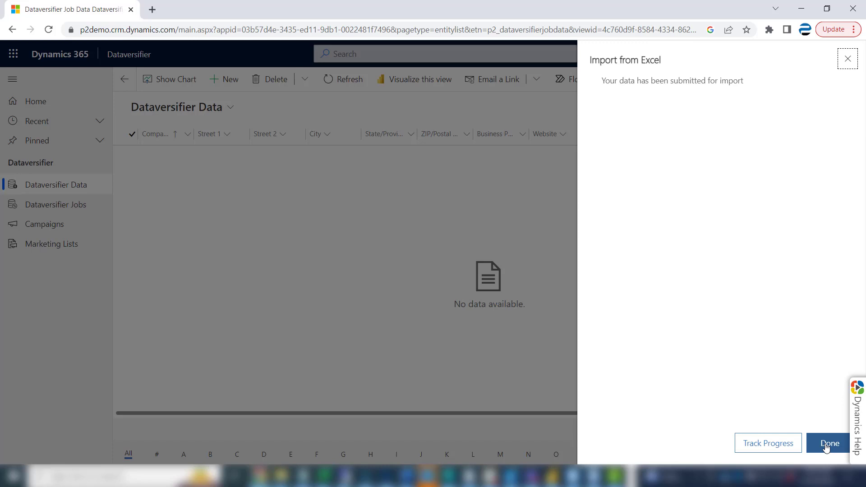
Track the submitted import's progress in My Imports until it is processed, and return to a refreshed Dataversifier Data list
click(769, 444)
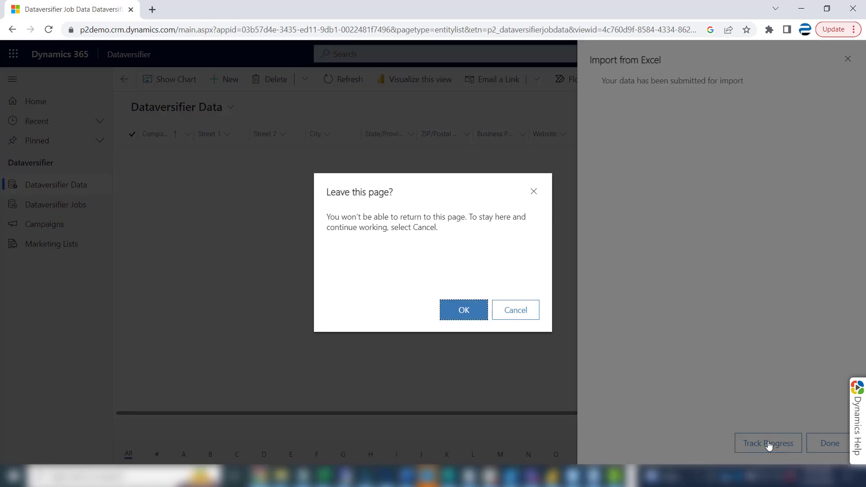
click(452, 315)
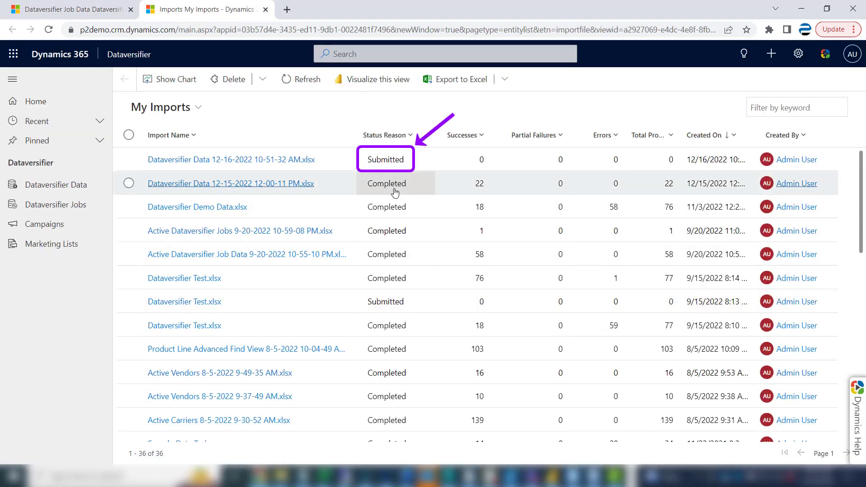
click(301, 85)
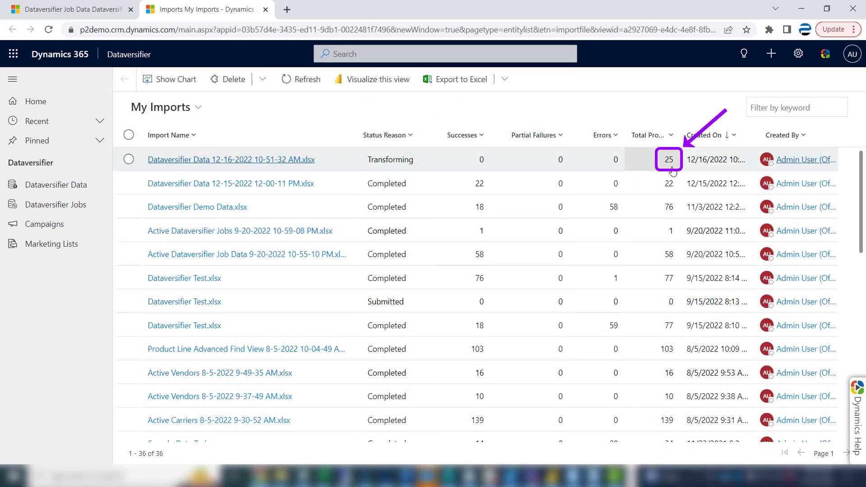
click(305, 87)
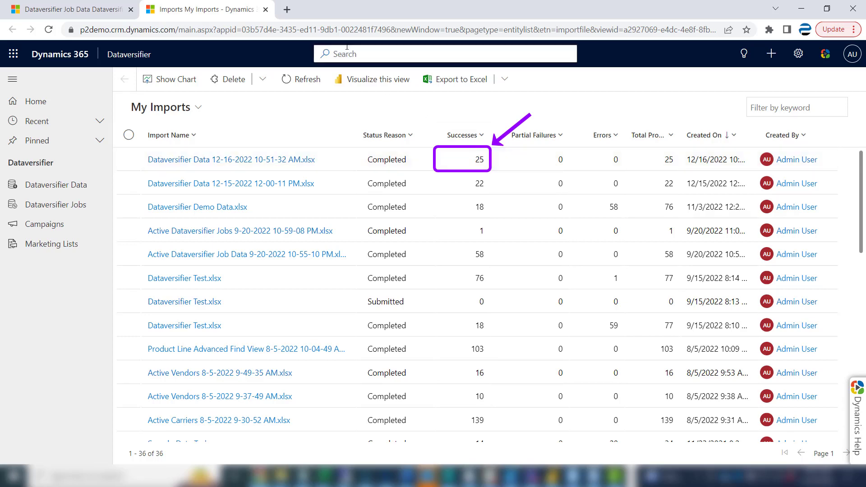
key(ctrl+w)
click(354, 77)
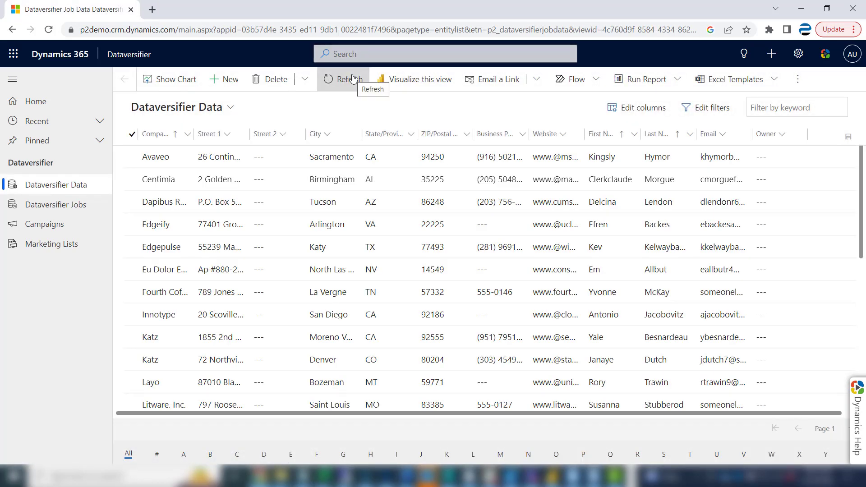
Create a Dataversifier job named "2022 Tech Summit Attendees" with the job type Lead Import
click(63, 205)
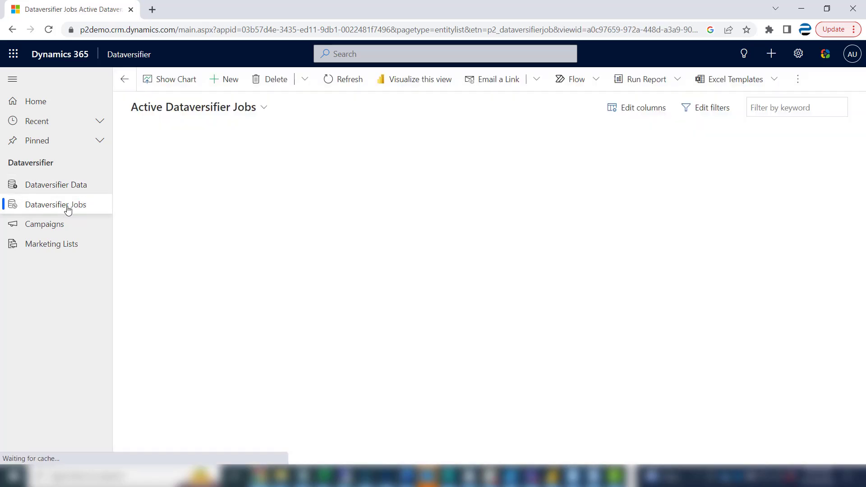
click(229, 79)
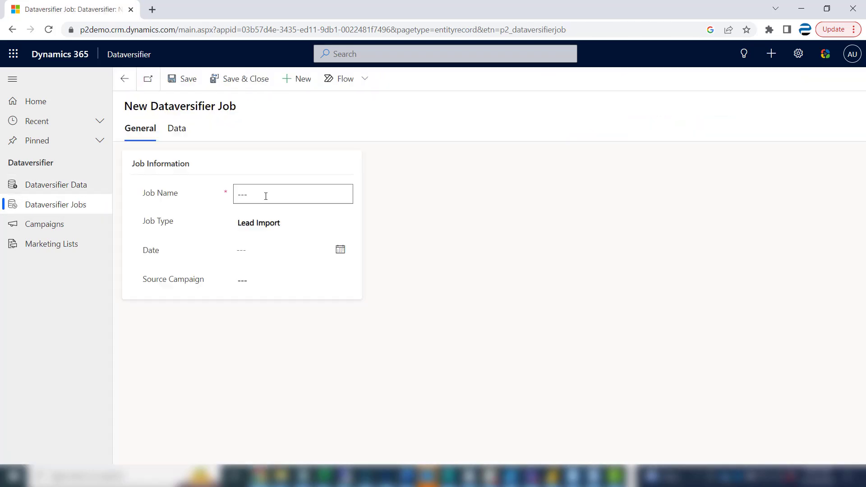
click(264, 197)
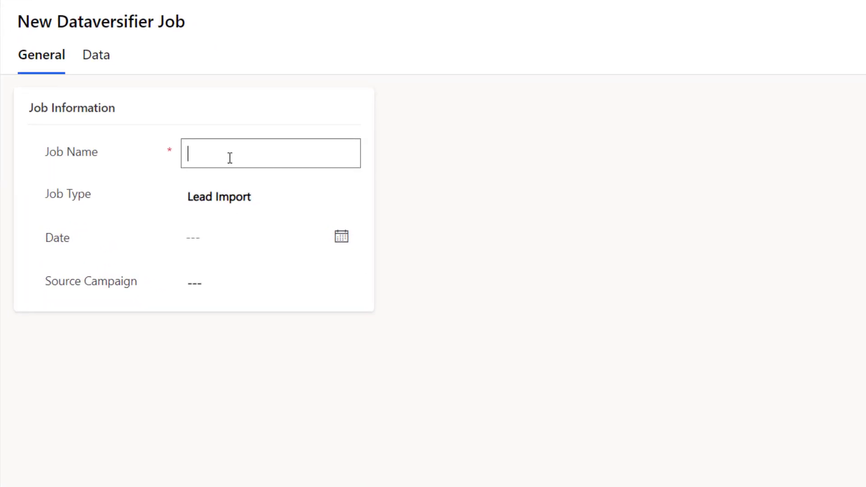
text(2022 Tech Summit Attendees)
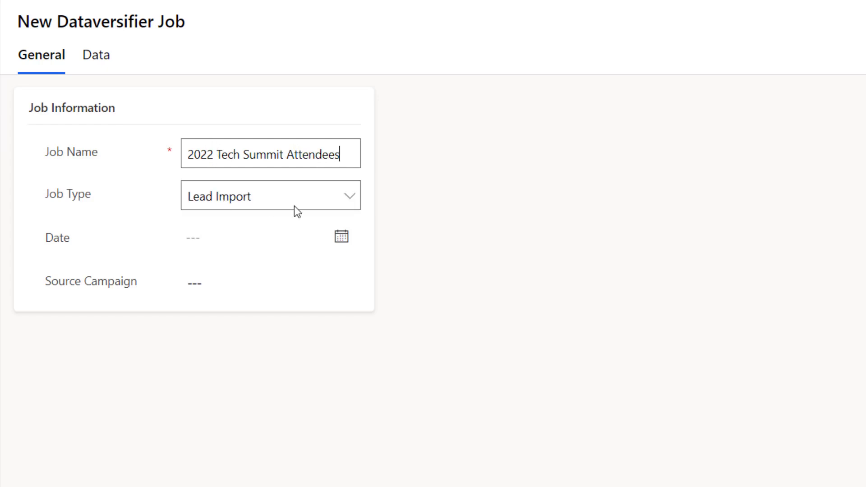
click(349, 197)
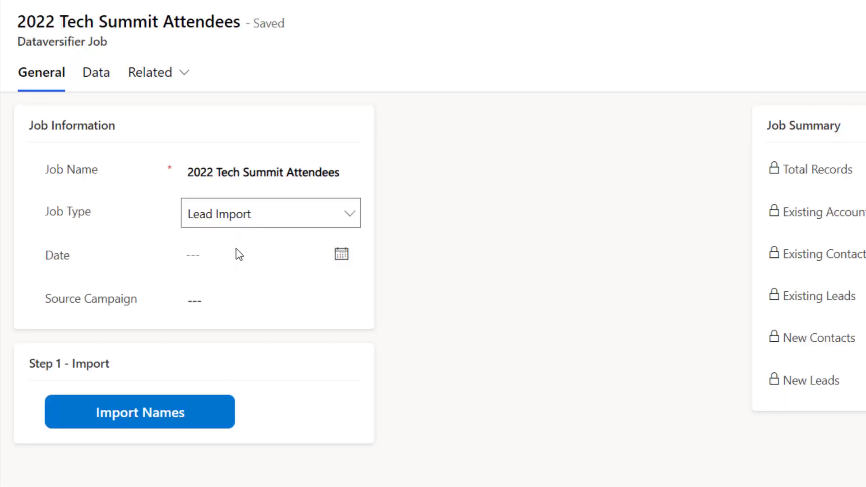
Set the job's date to 11/3/2022 and its source campaign to 2022 Tech Summit
click(242, 265)
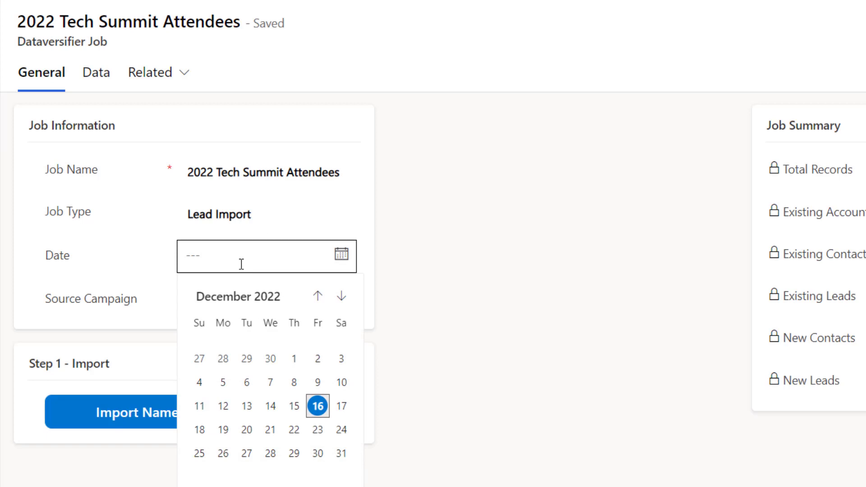
click(317, 296)
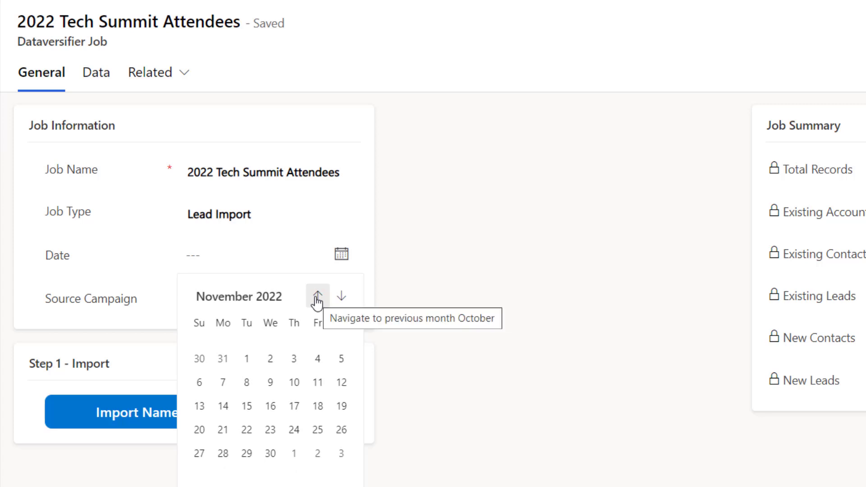
click(293, 363)
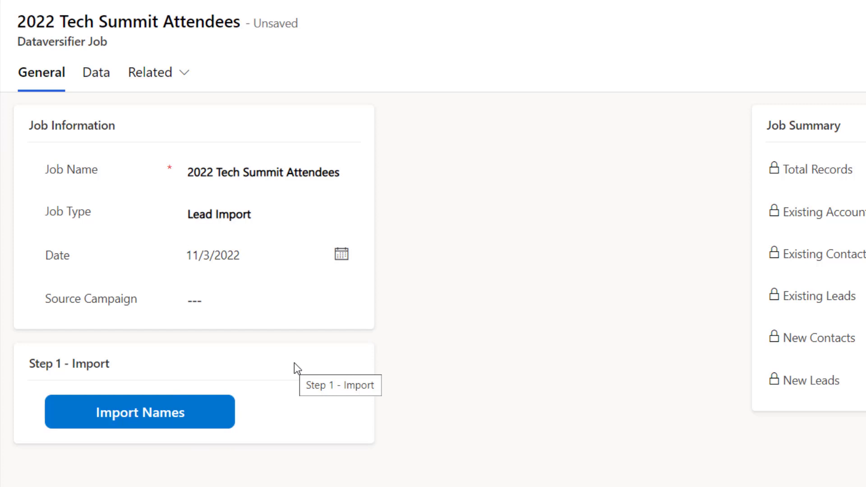
click(232, 311)
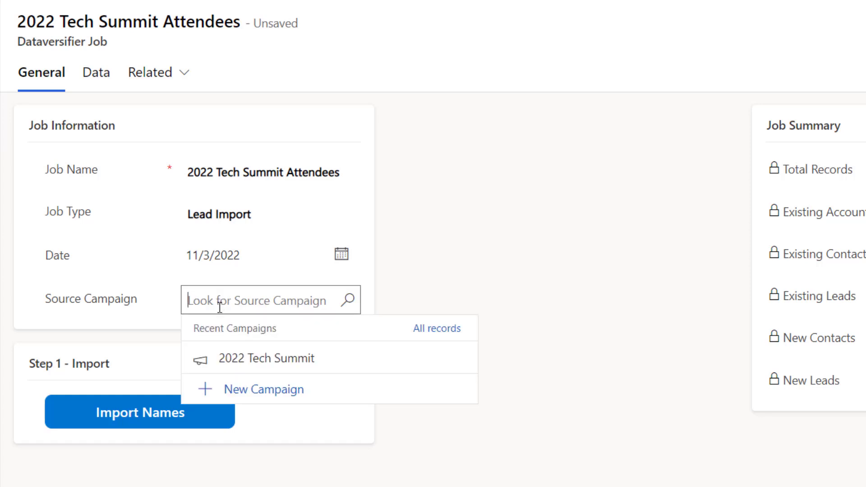
click(243, 361)
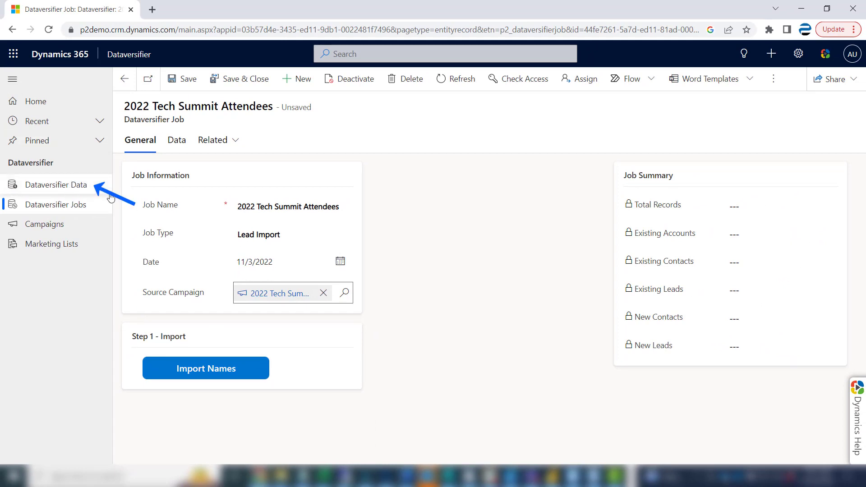
Import names by attaching the orphaned job data records to this job, and view the job's data
click(208, 372)
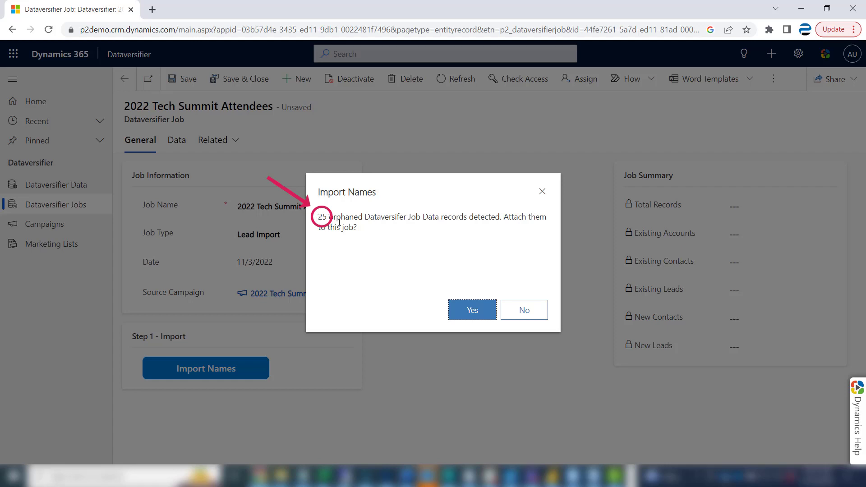
click(478, 311)
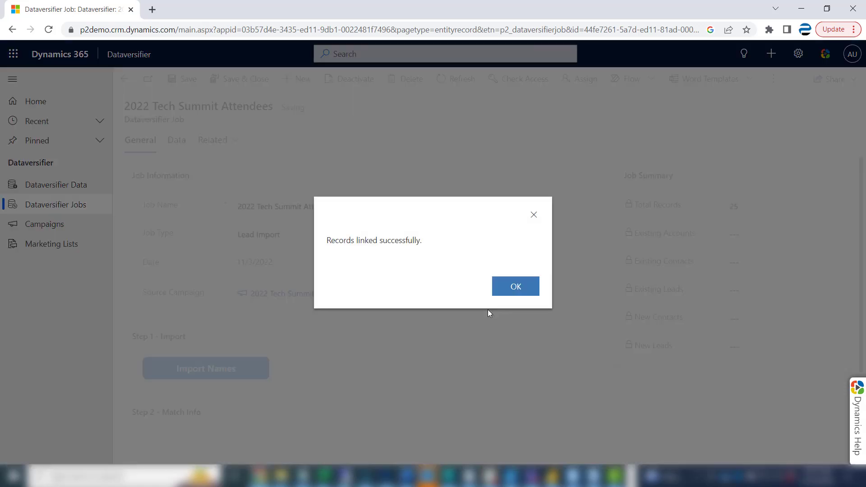
click(516, 287)
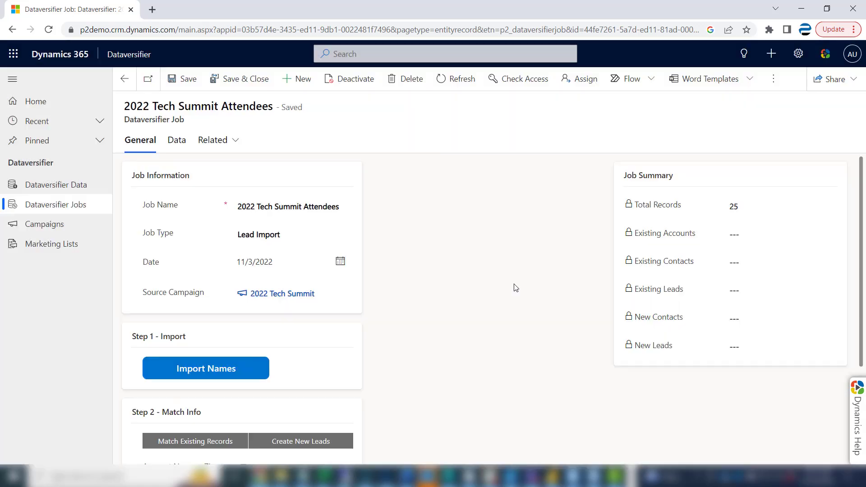
click(177, 141)
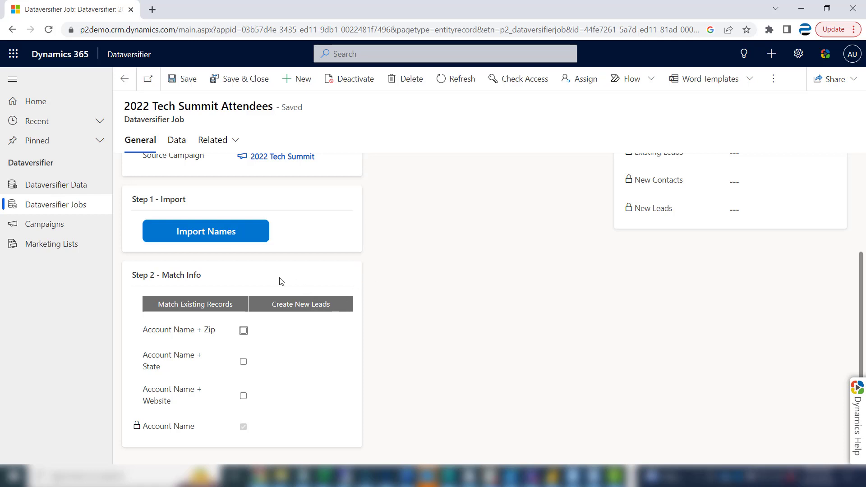
Match existing records by Account Name + Zip, Account Name + State and Account Name + Website, and save the job
click(208, 307)
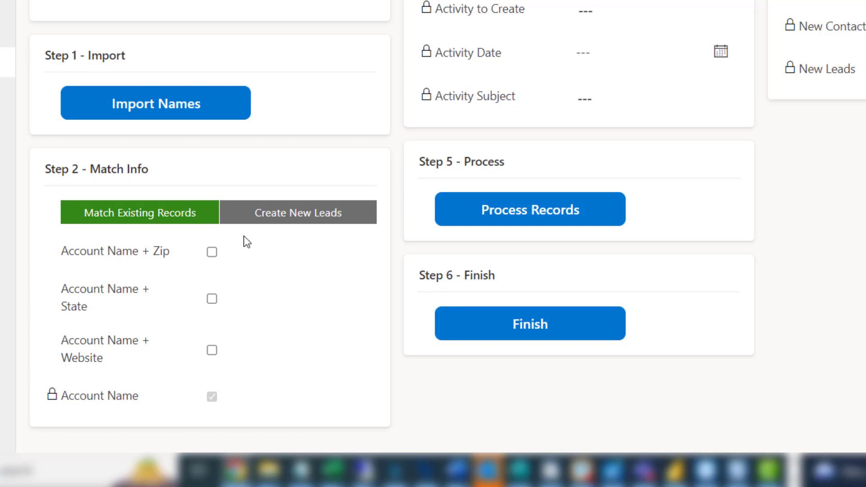
click(212, 252)
click(212, 300)
click(210, 350)
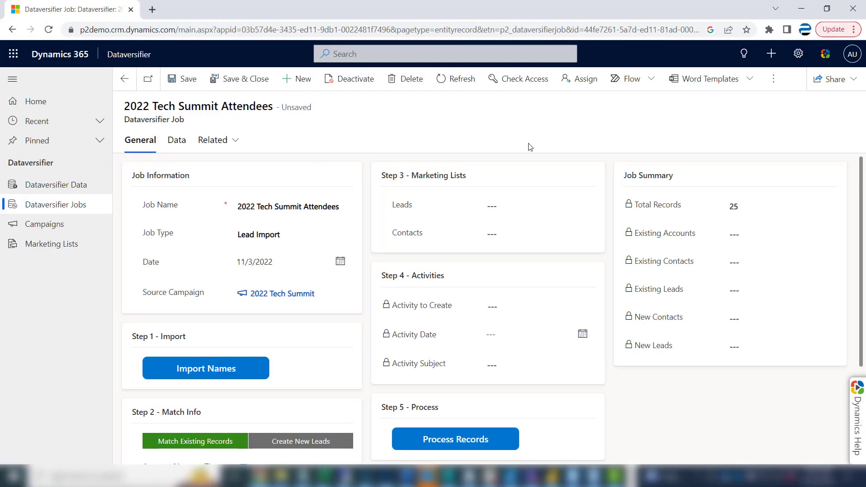
key(ctrl+s)
Assign the marketing lists 2022 Tech Summit Attendees (Leads) for leads and 2022 Tech Summit Attendees (Contacts) for contacts
click(501, 205)
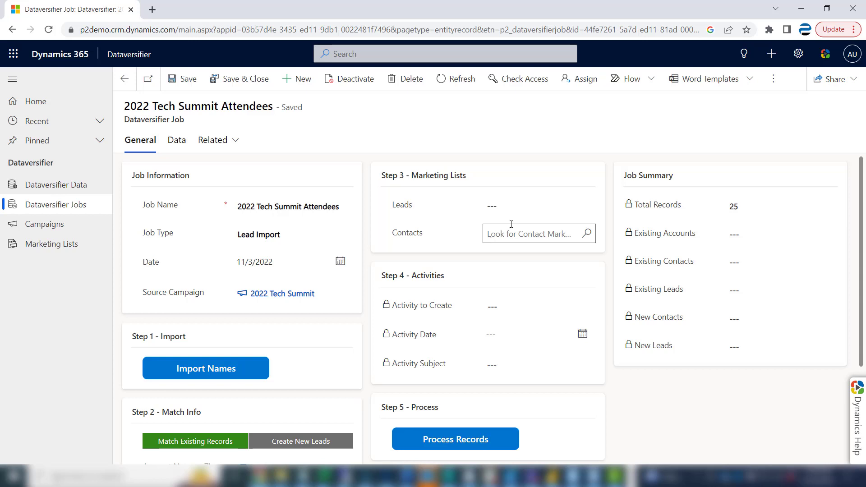
click(503, 207)
text(2022)
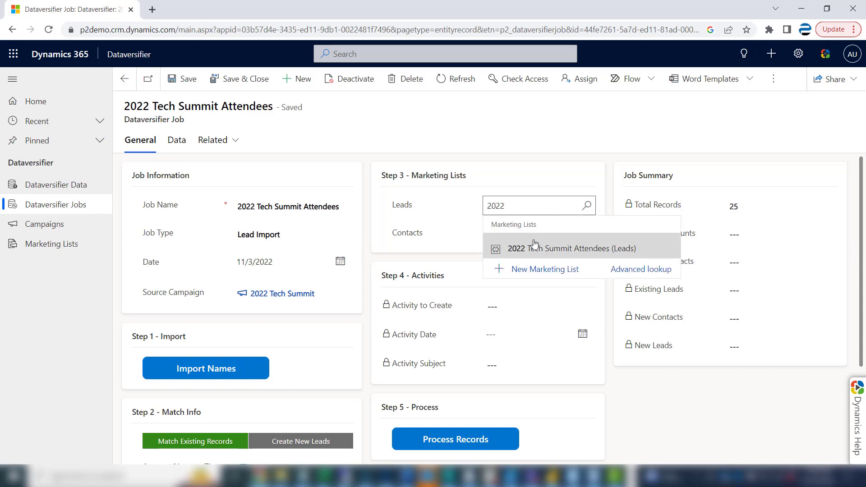
click(534, 248)
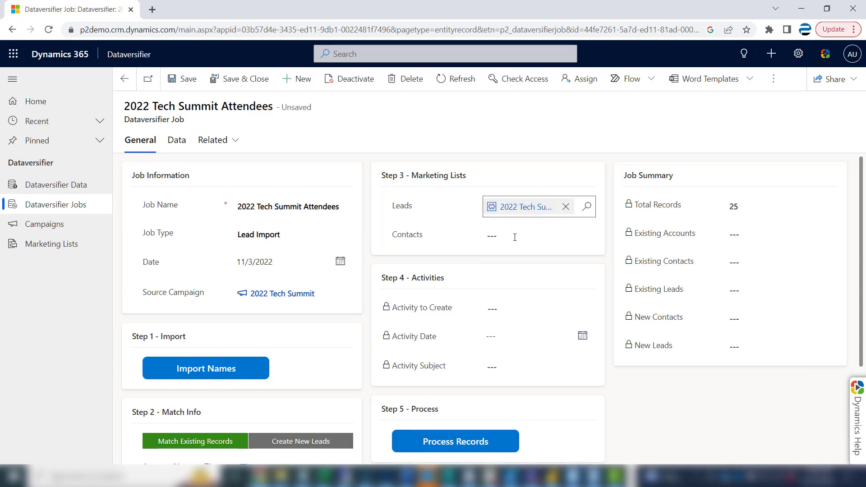
click(514, 234)
text(2022)
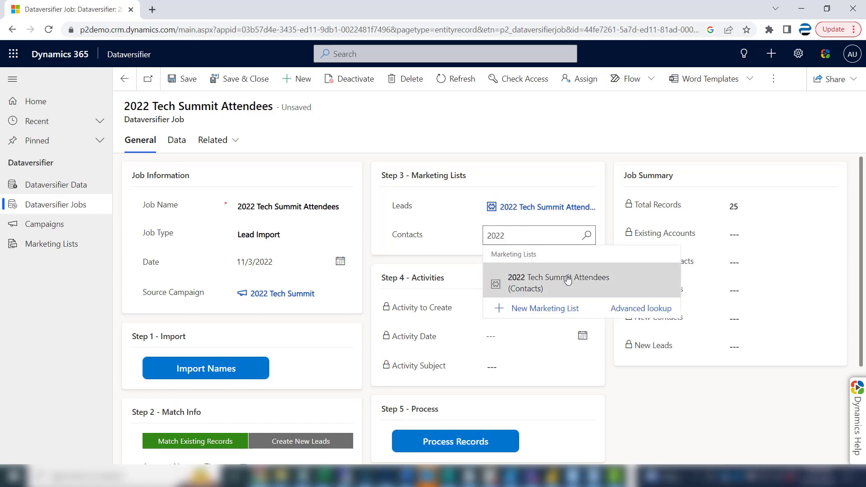
click(567, 280)
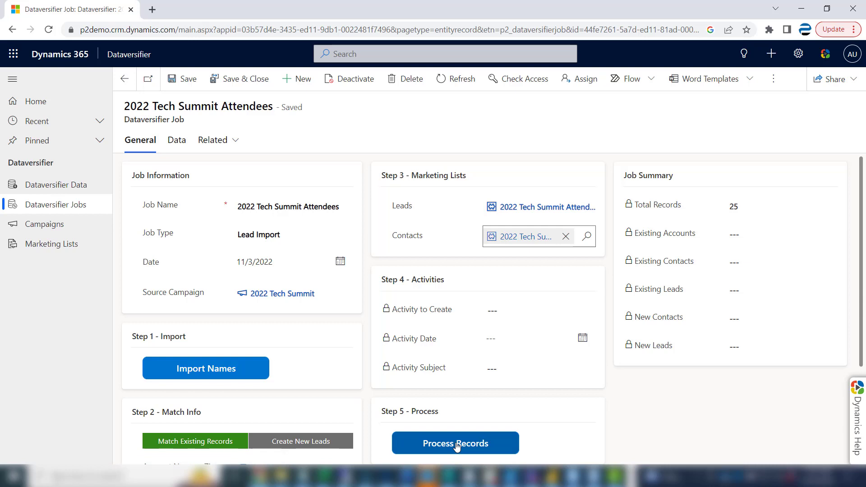
Process the job's records and review the account, contact and lead matches across all pages of the job data
click(455, 445)
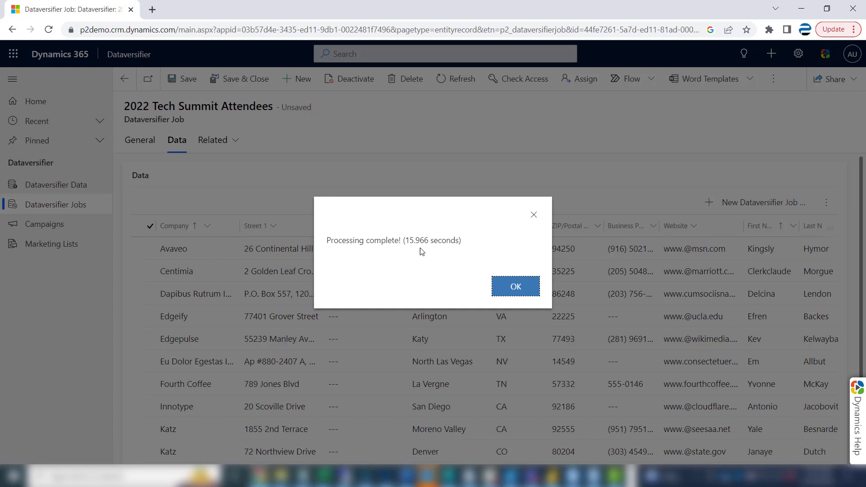
click(519, 287)
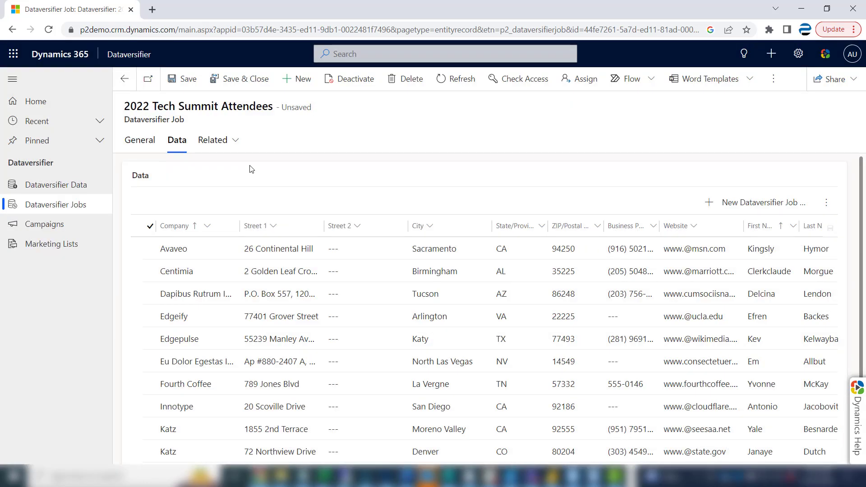
scroll(450, 276, down, 2)
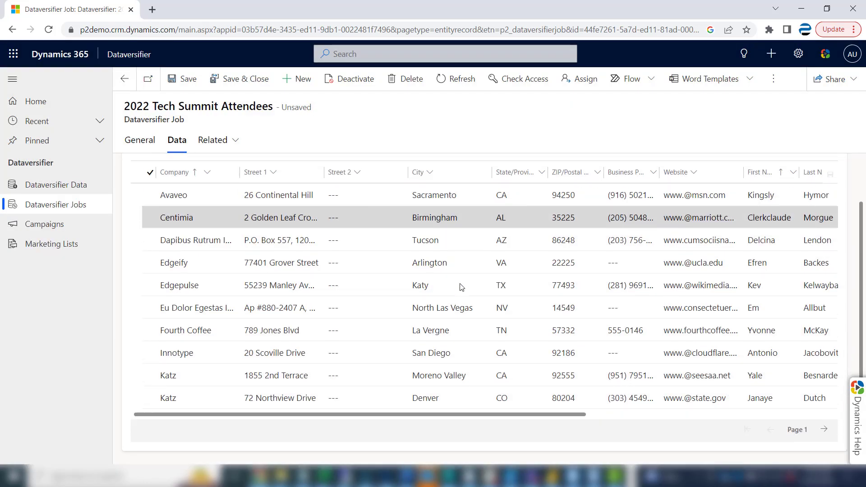
drag(573, 411, 814, 425)
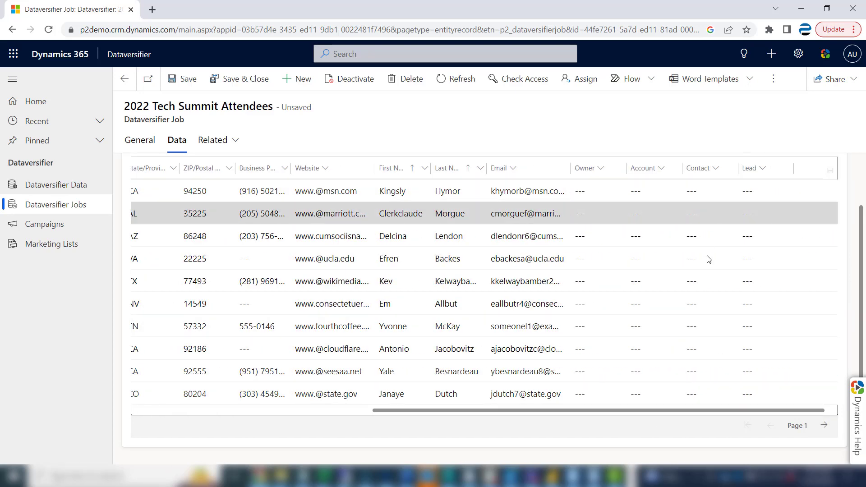
click(824, 426)
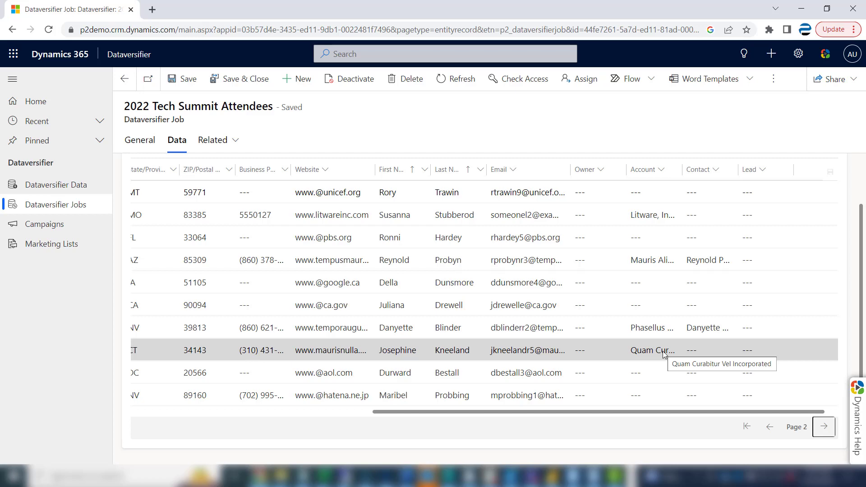
click(824, 428)
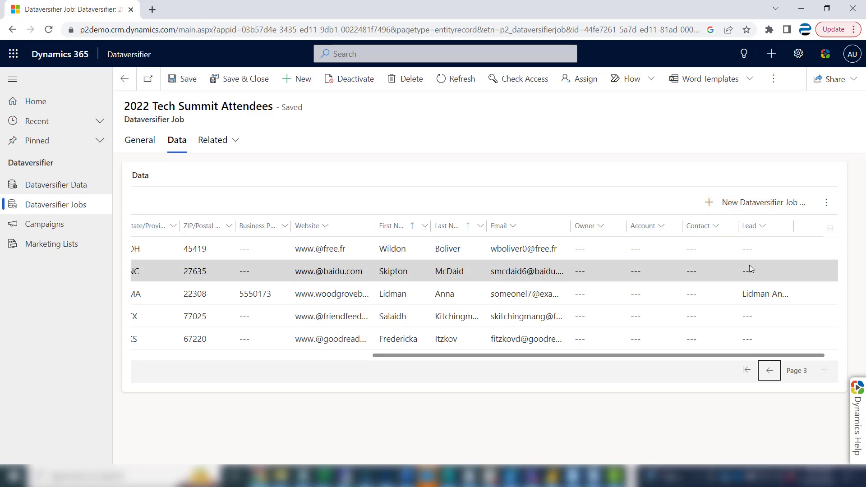
Run the Finish stage of the 2022 Tech Summit Attendees job to create its new contacts and leads
click(136, 143)
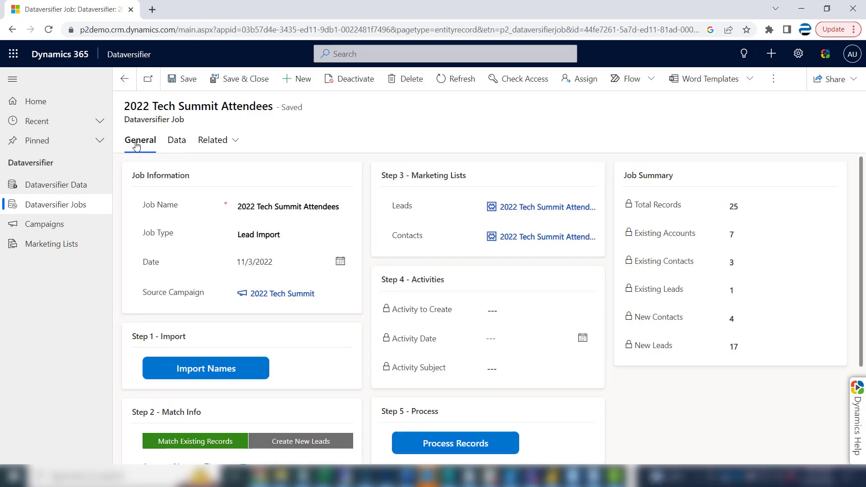
scroll(572, 253, down, 3)
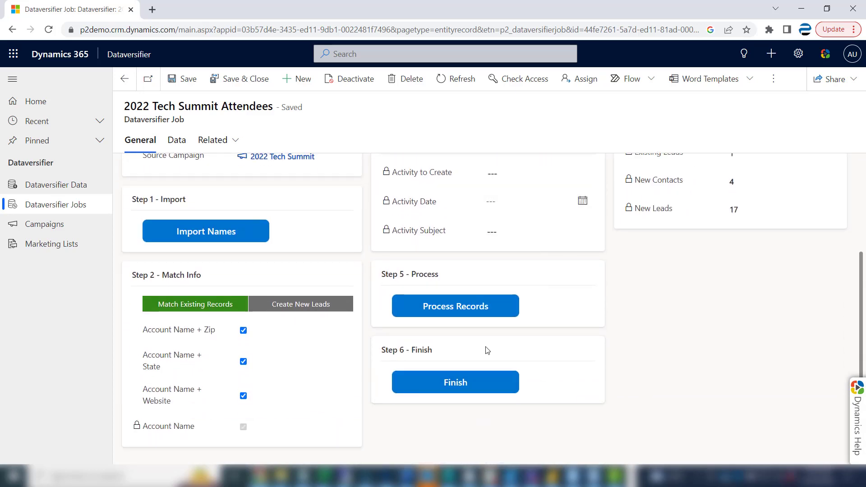
click(466, 383)
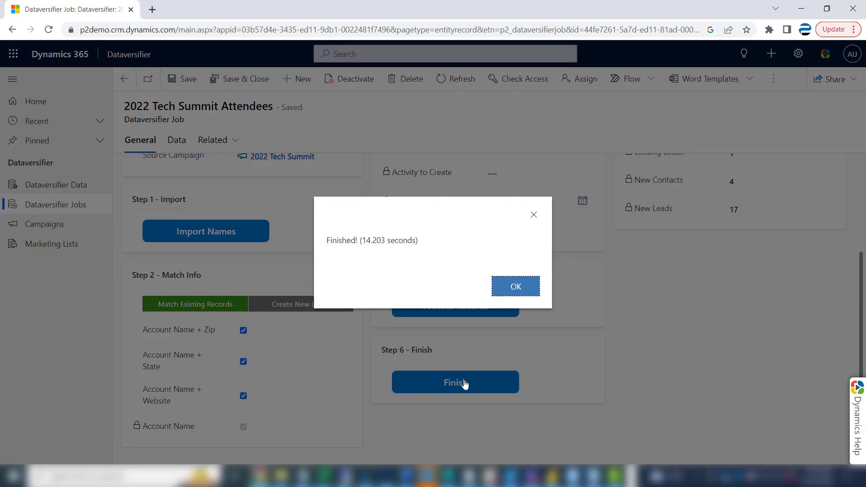
click(509, 287)
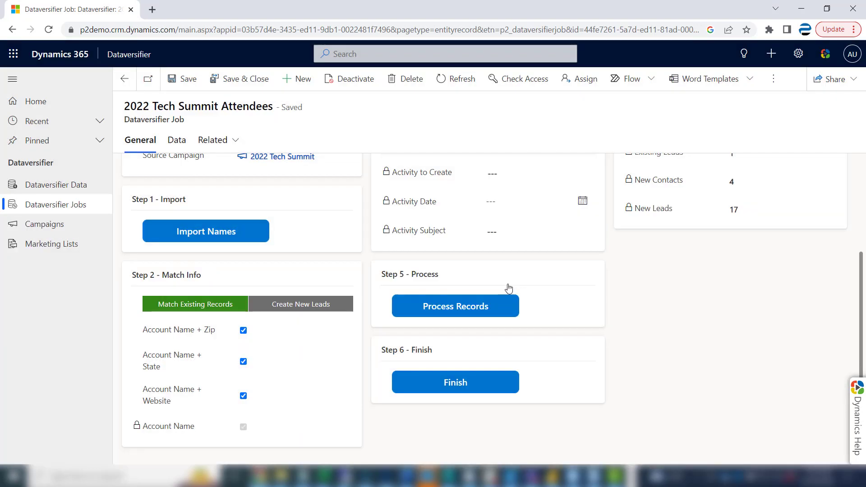
click(177, 142)
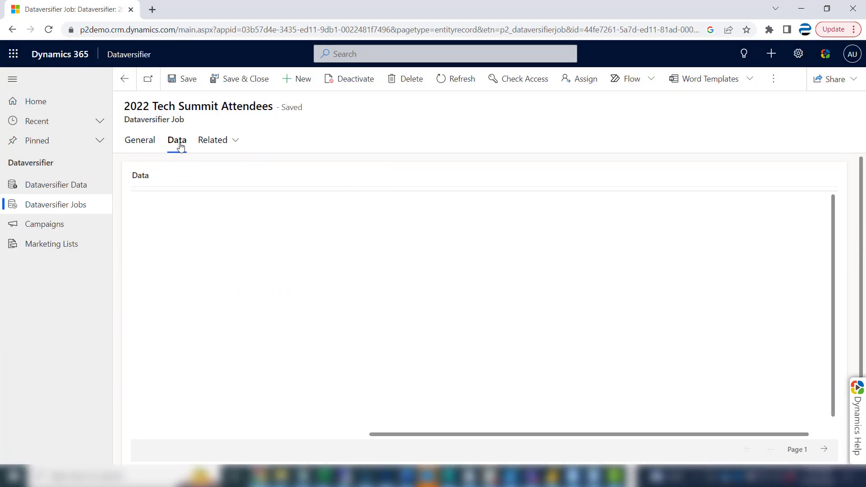
scroll(641, 388, down, 2)
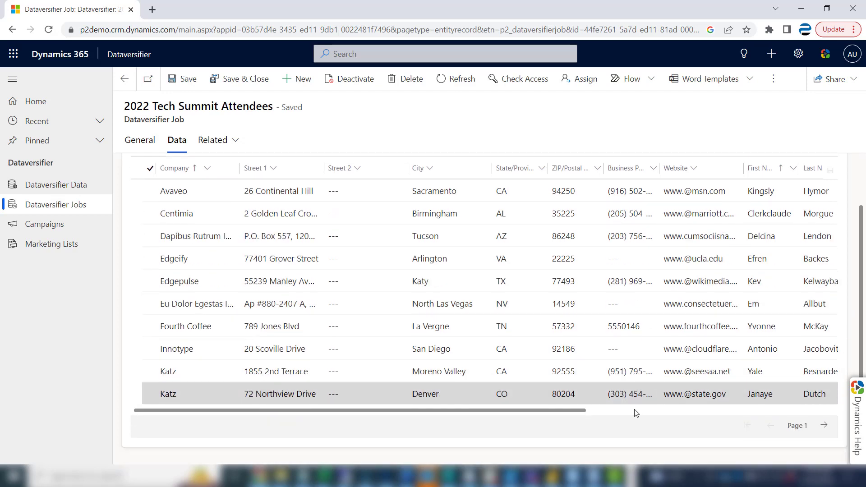
drag(594, 416, 834, 419)
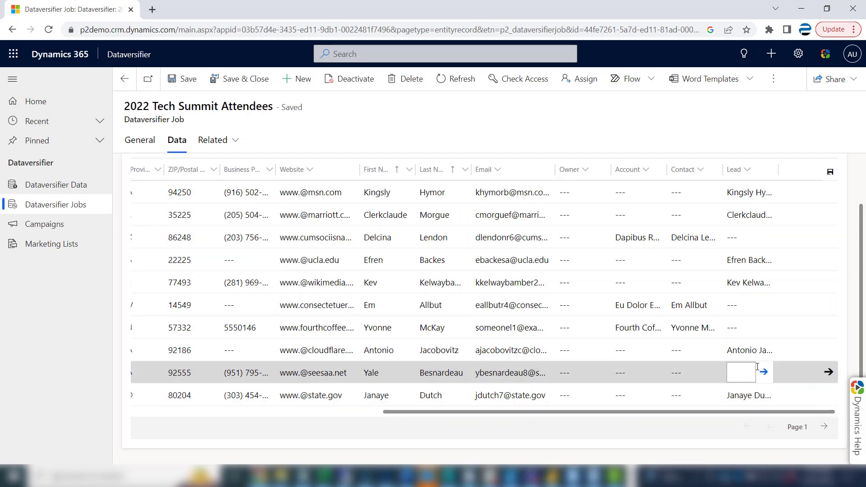
click(768, 374)
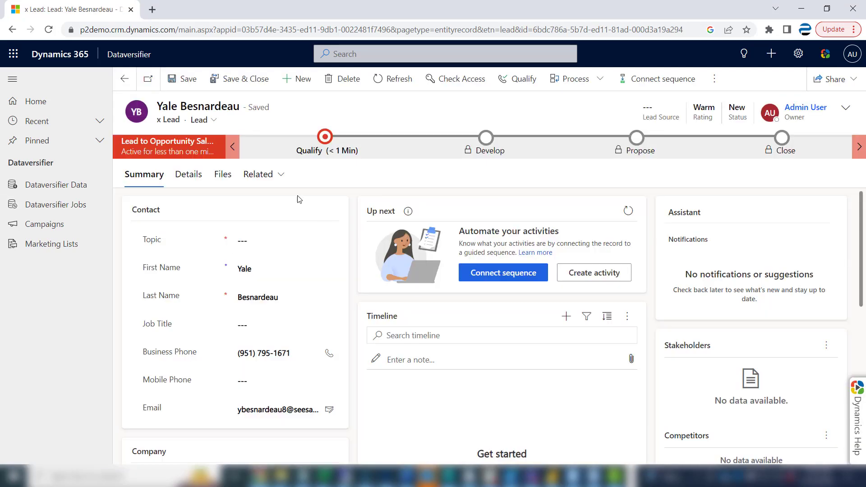
Check the lead's source campaign in its details and view its related marketing lists
click(186, 180)
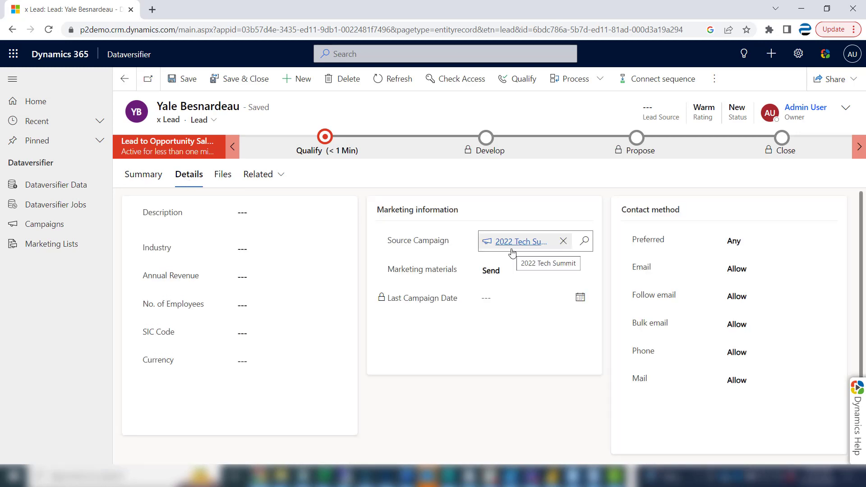
click(279, 178)
scroll(367, 291, down, 2)
scroll(368, 296, up, 2)
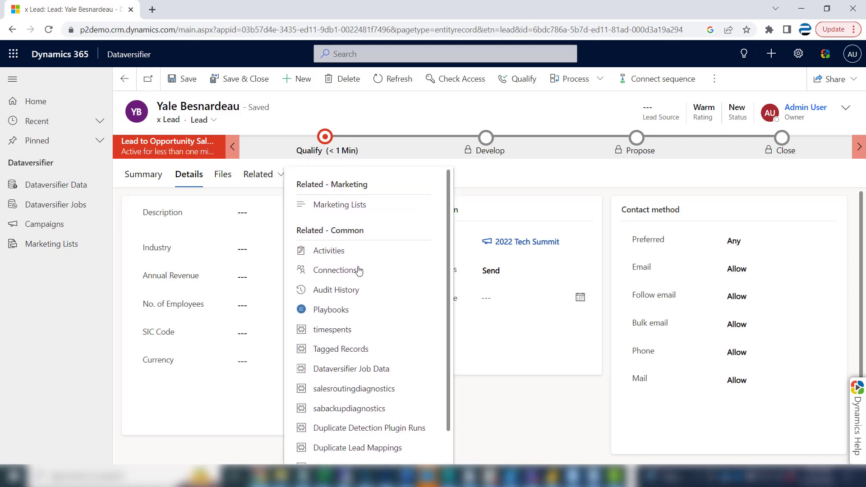
click(329, 210)
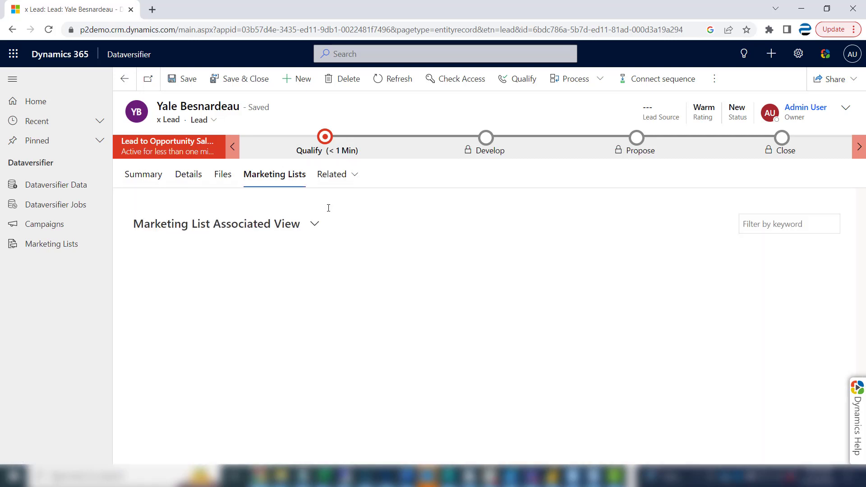